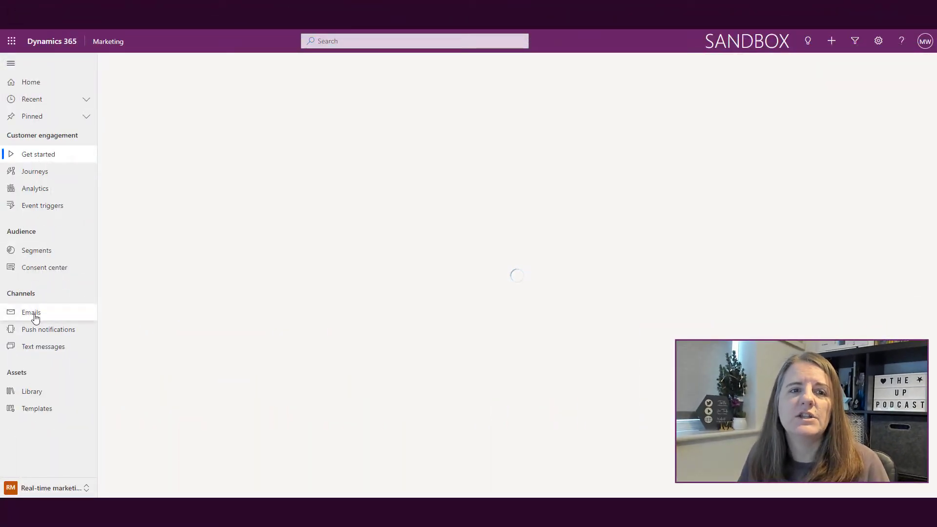
# Step: Create a new email draft from the Header Image & Text template under Emails
pyautogui.click(35, 317)
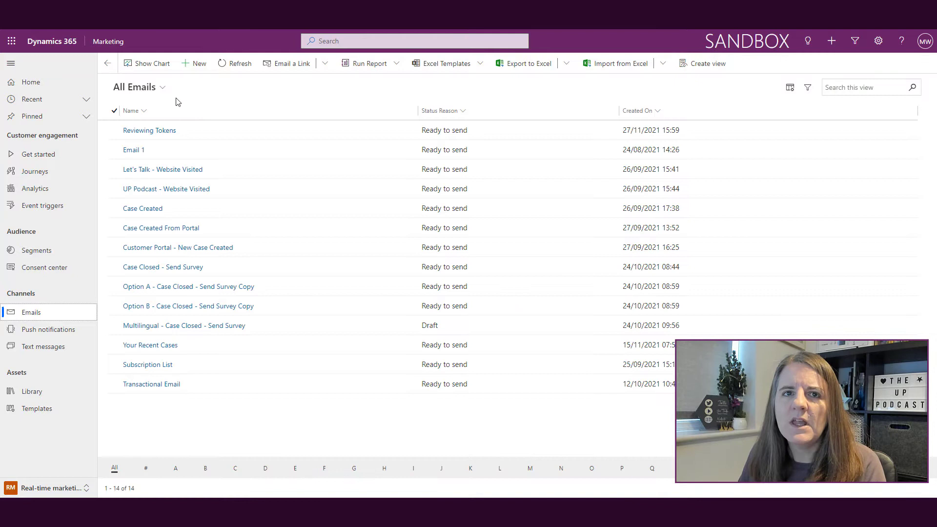
pyautogui.click(191, 64)
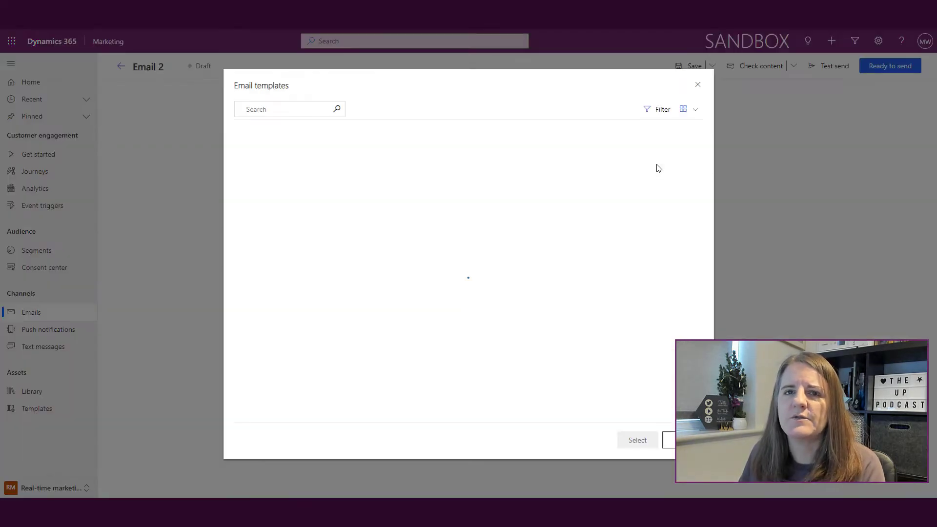
pyautogui.click(362, 376)
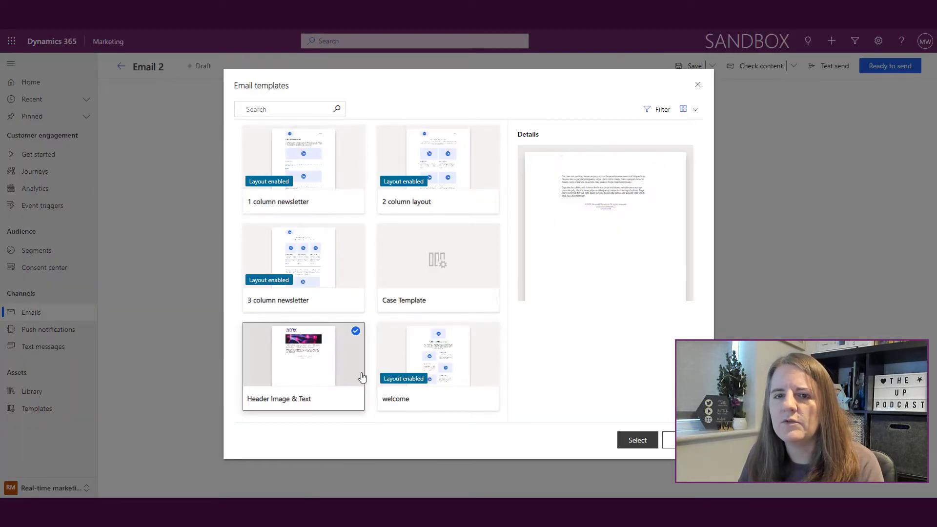
pyautogui.click(639, 443)
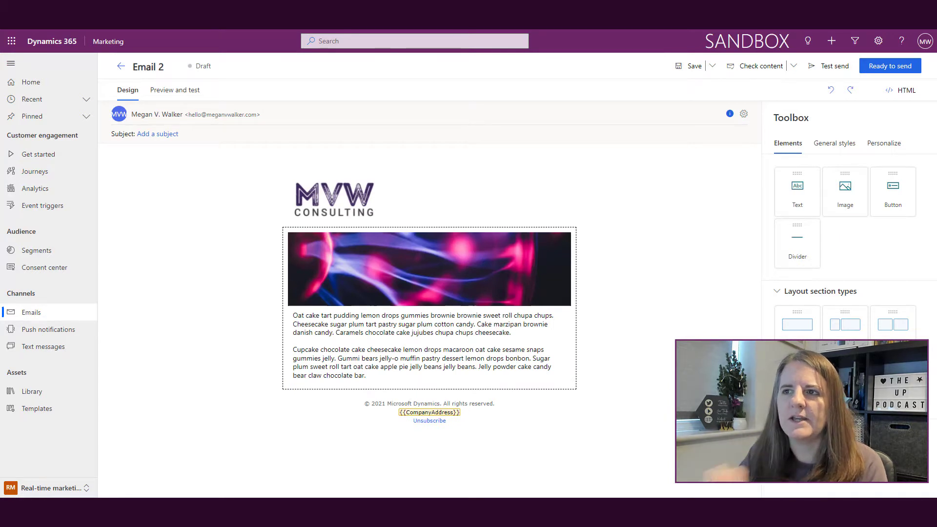
# Step: Show the Personalize tab's token list for the Email 2 draft
pyautogui.click(880, 143)
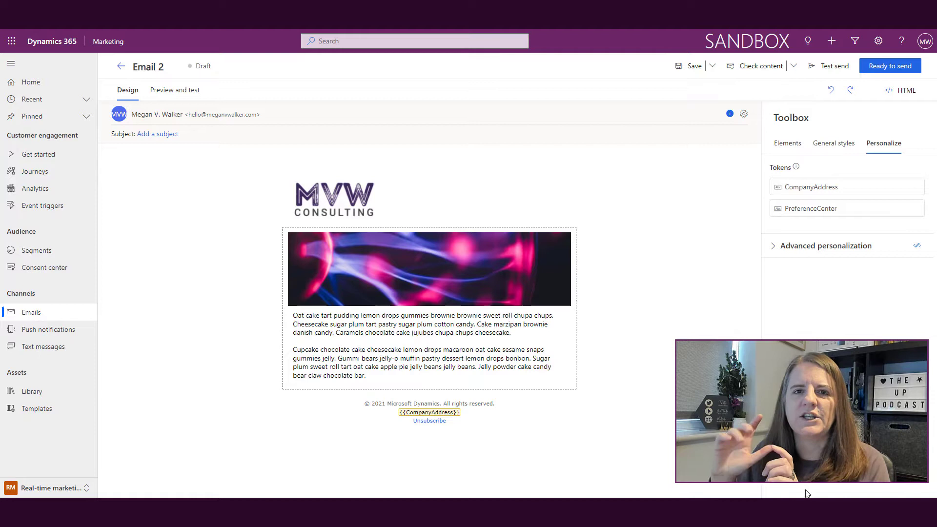
pyautogui.moveTo(797, 167)
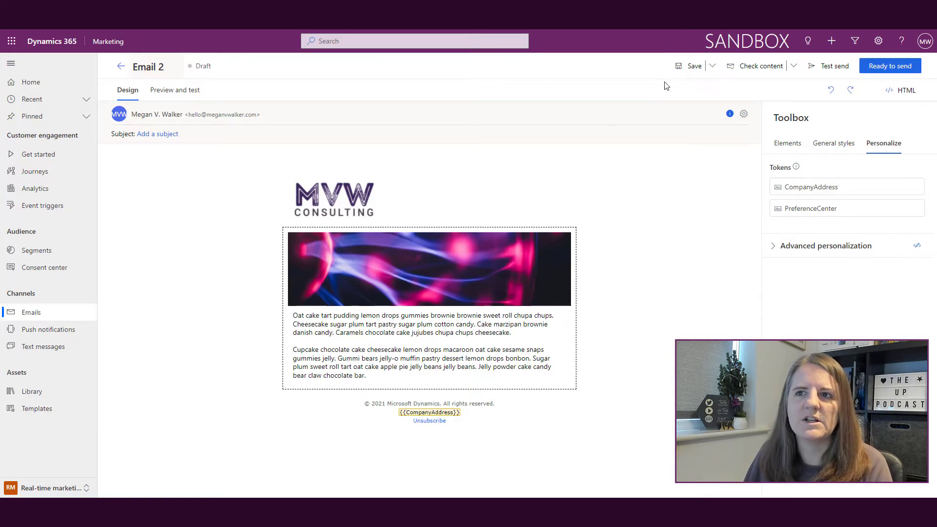
# Step: Save the Email 2 draft, then go to Settings > Compliance
pyautogui.click(682, 73)
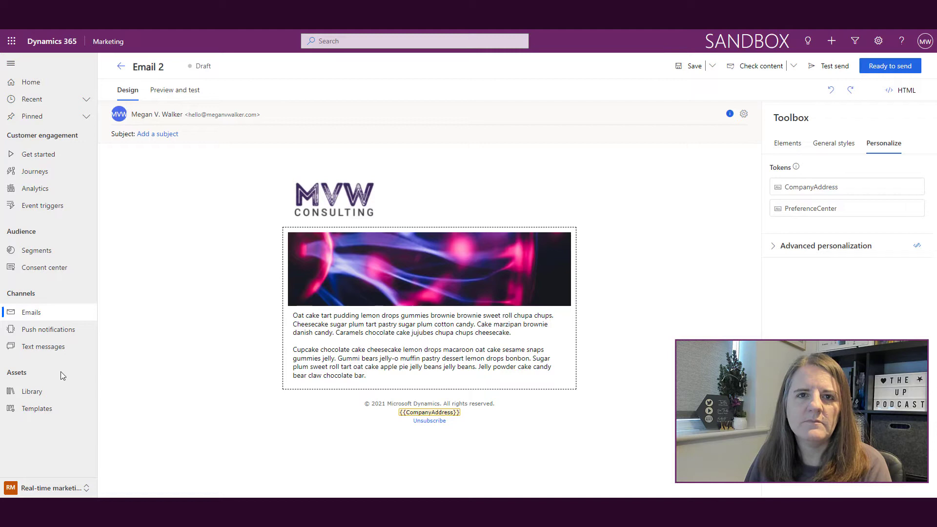
pyautogui.click(53, 488)
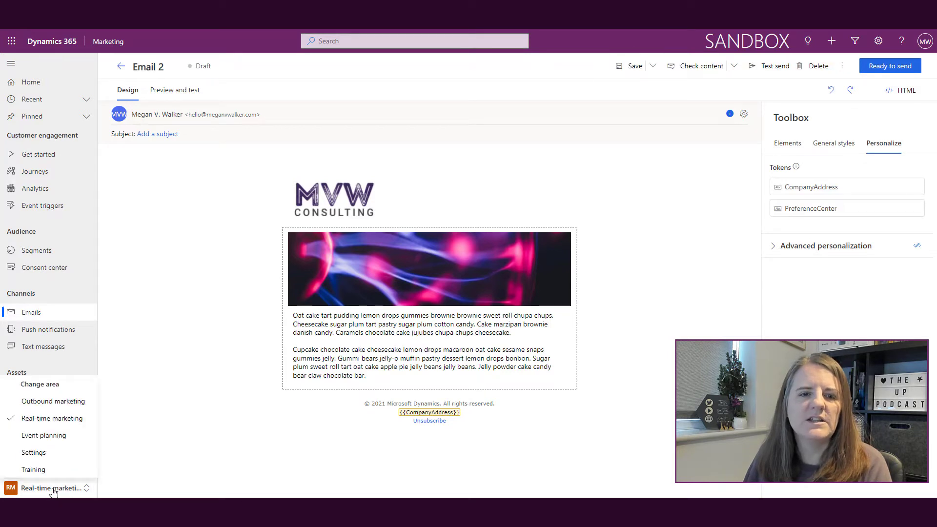
pyautogui.click(34, 452)
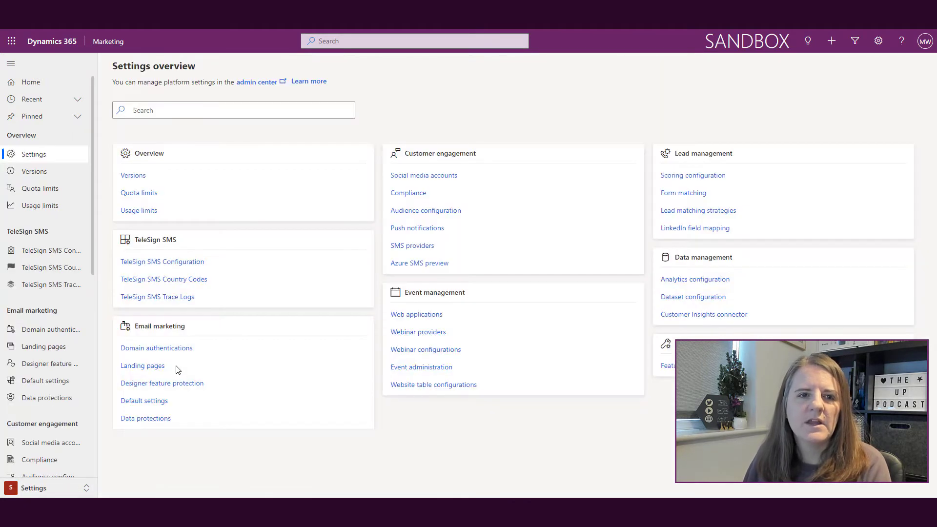
pyautogui.click(39, 460)
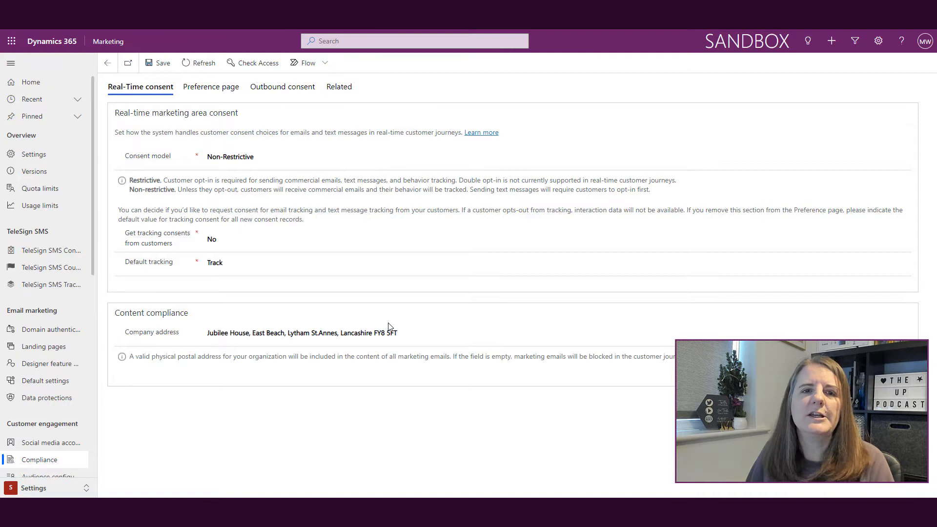
# Step: Review the company address and Preference page preview, then return to the Real-time marketing area
pyautogui.click(391, 332)
pyautogui.moveTo(401, 332); pyautogui.dragTo(192, 387)
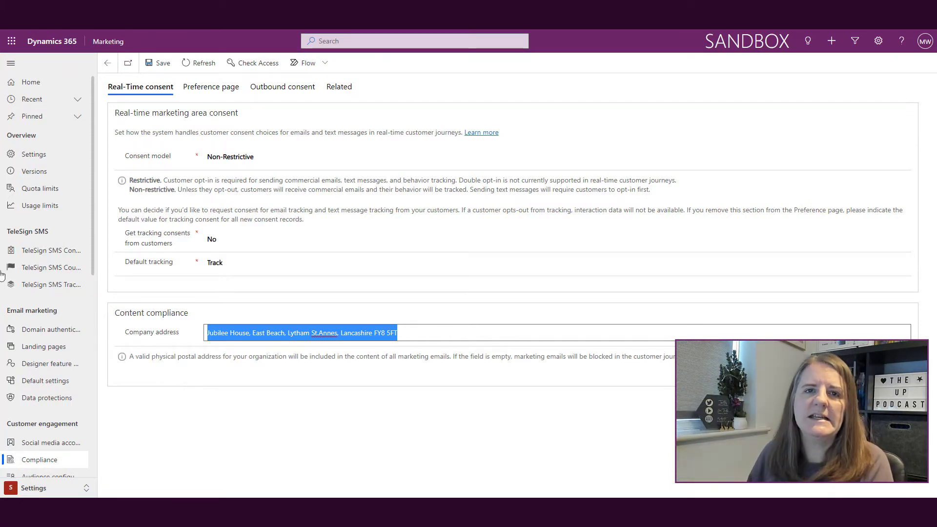
pyautogui.click(203, 92)
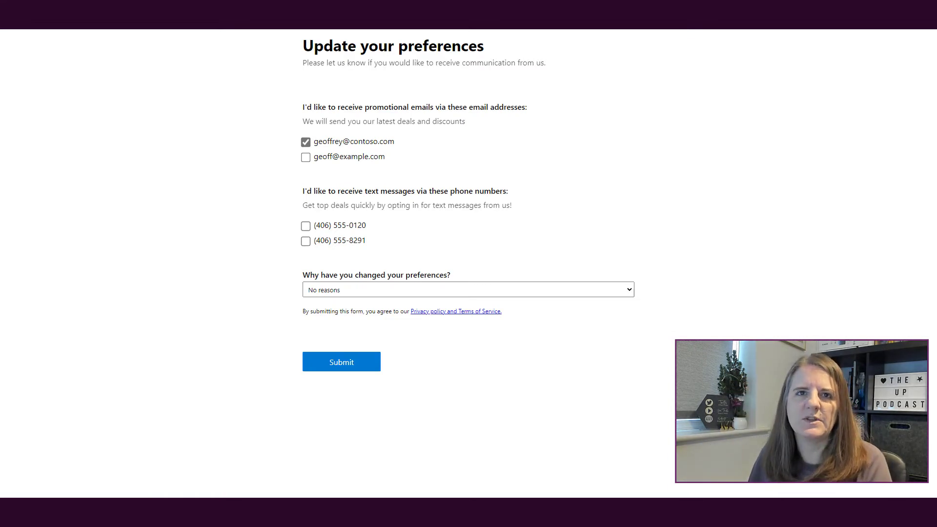
pyautogui.hotkey('ctrl', 'w')
pyautogui.click(70, 489)
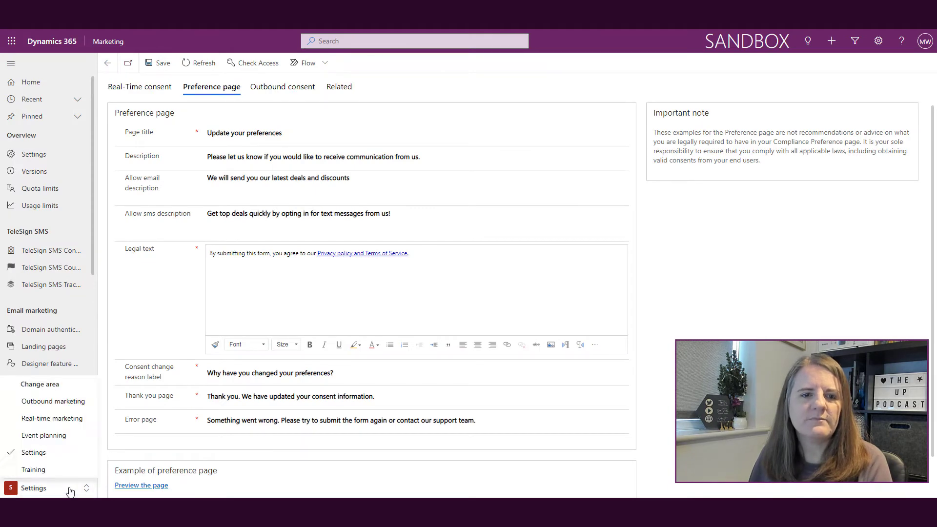
pyautogui.click(53, 418)
# Step: Open Email 2 and the footer CompanyAddress token's personalization settings
pyautogui.click(30, 312)
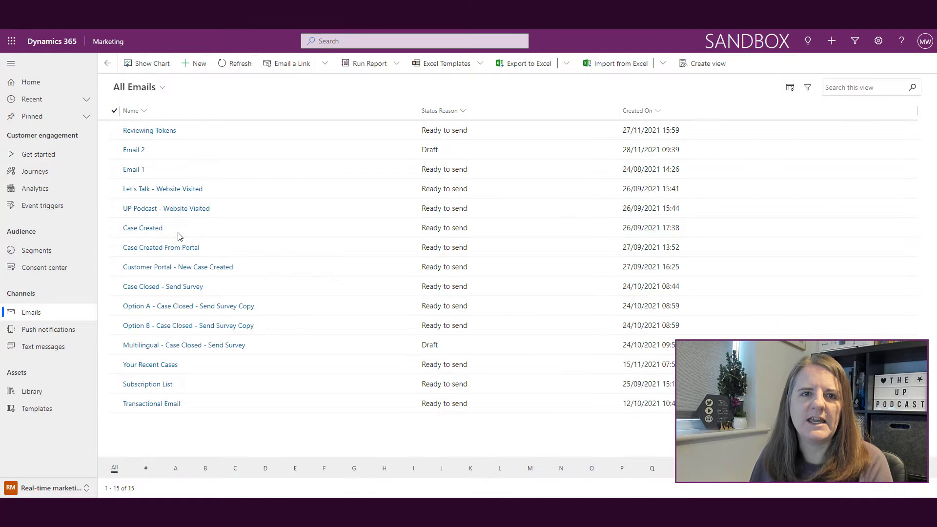
pyautogui.click(133, 150)
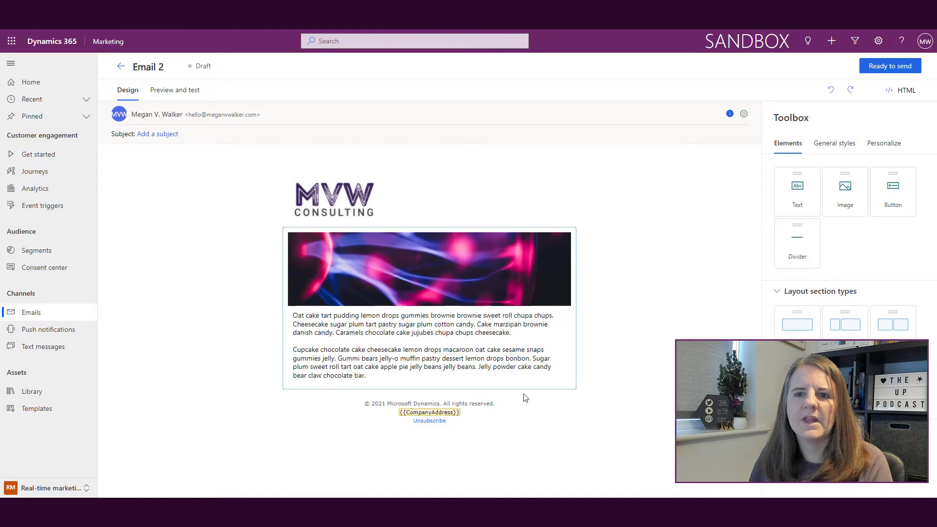
pyautogui.click(438, 414)
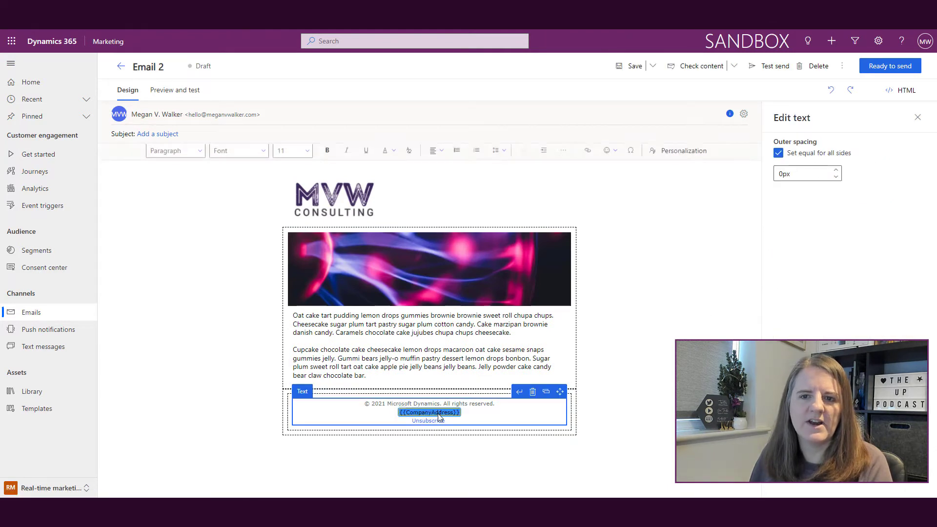
pyautogui.click(438, 415)
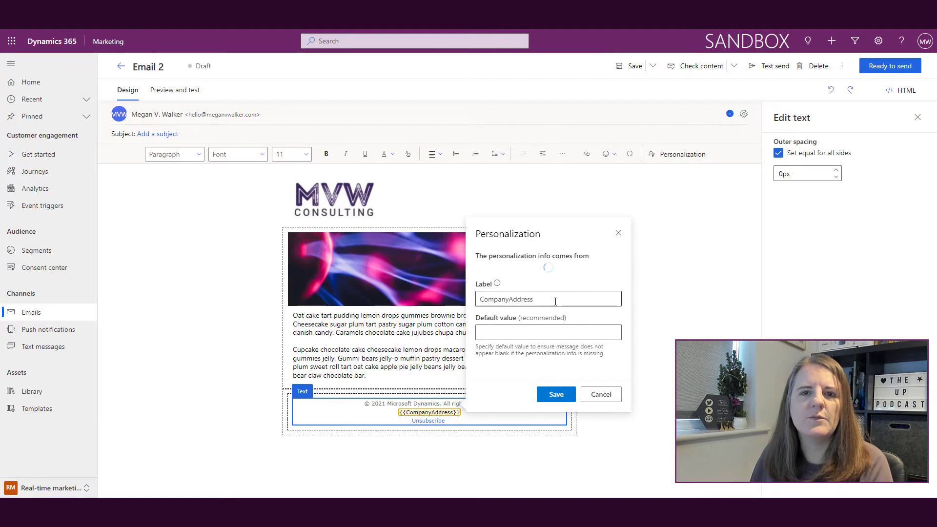
# Step: Check the token's Compliance > Company address source, then enter a default street address
pyautogui.click(535, 333)
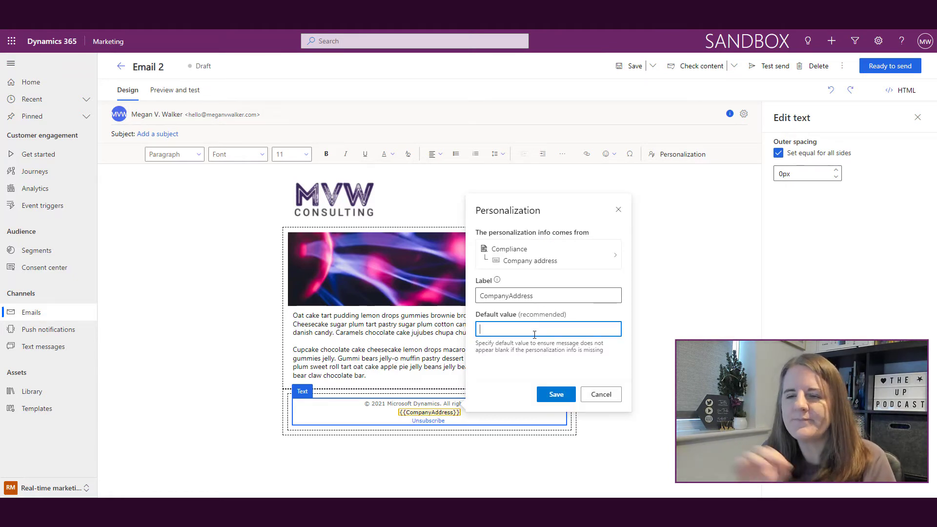
pyautogui.click(610, 257)
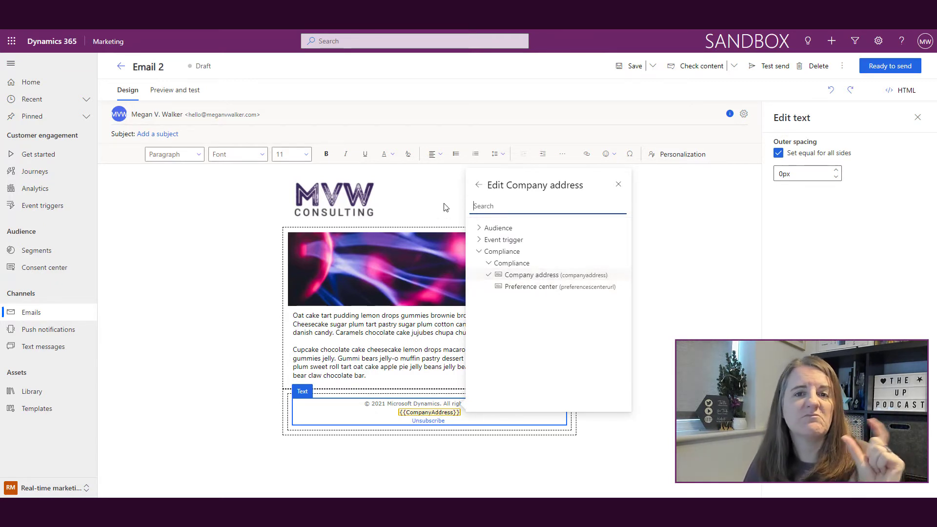
pyautogui.click(479, 185)
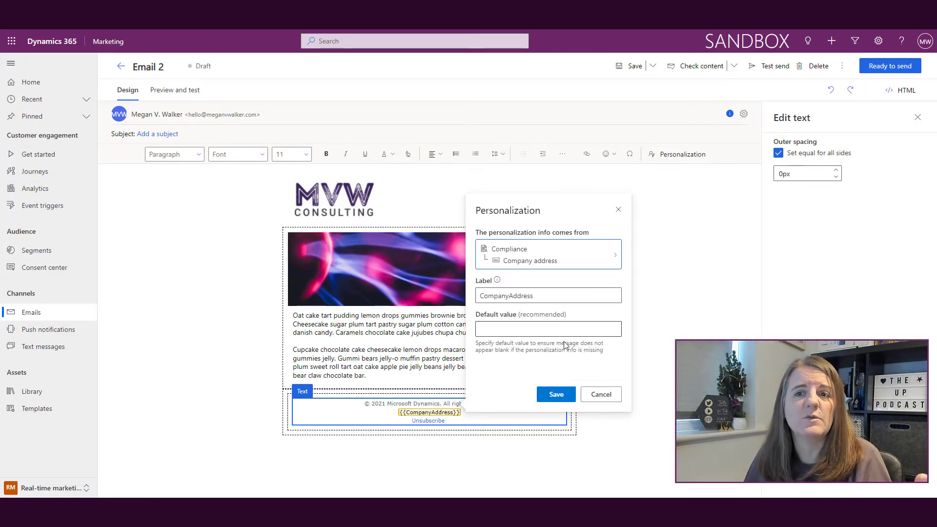
pyautogui.click(559, 328)
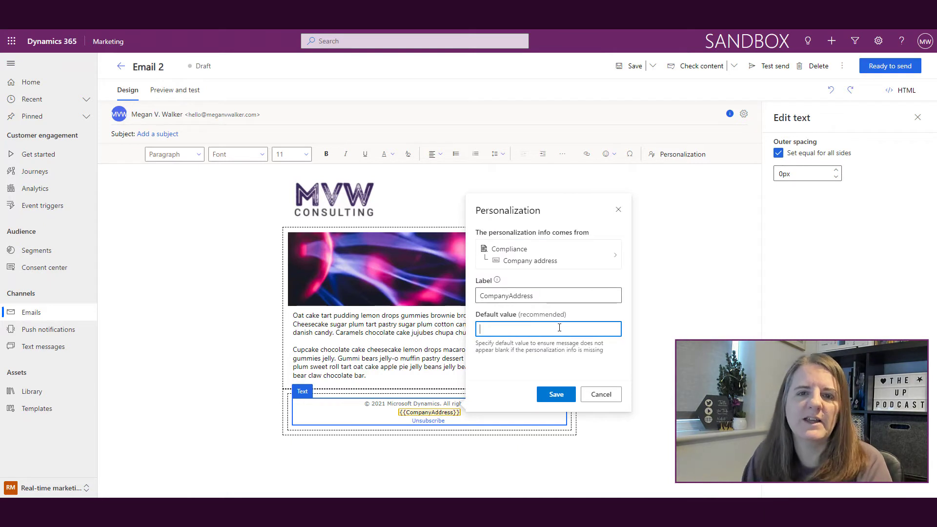
pyautogui.write('2 Main Road')
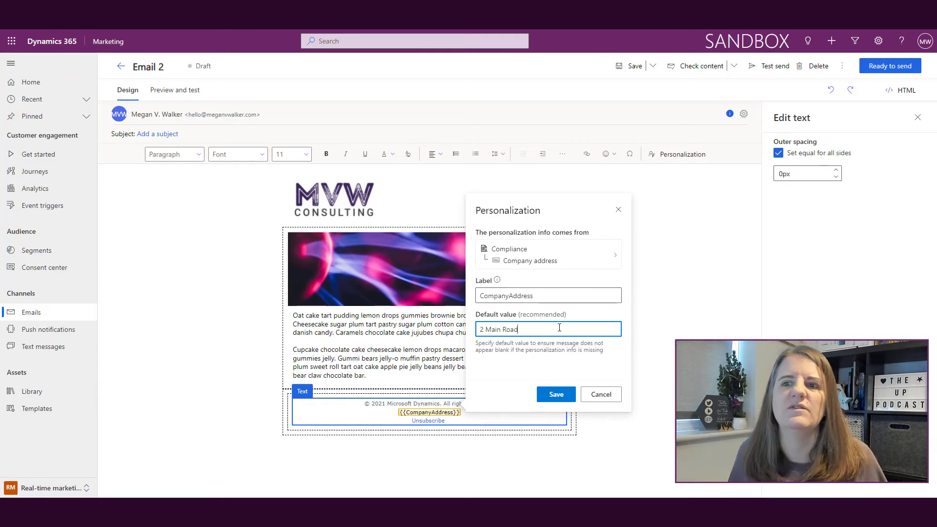
# Step: Discard the CompanyAddress edits and add a personalization placeholder to the body text block
pyautogui.click(601, 394)
pyautogui.click(647, 367)
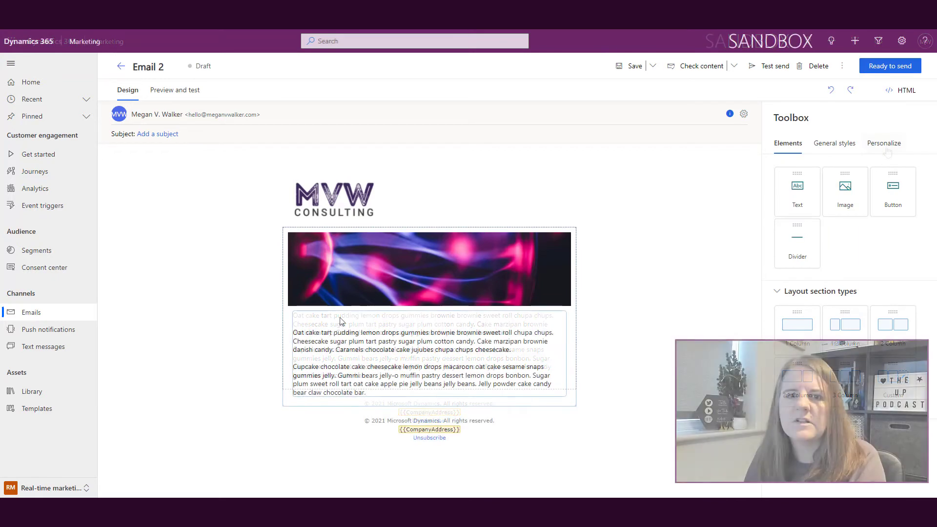
pyautogui.click(342, 317)
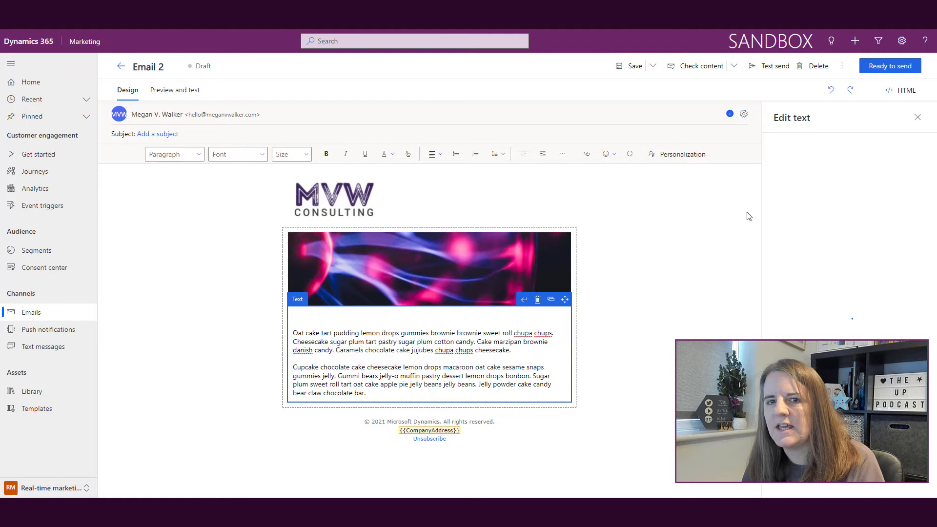
pyautogui.click(697, 155)
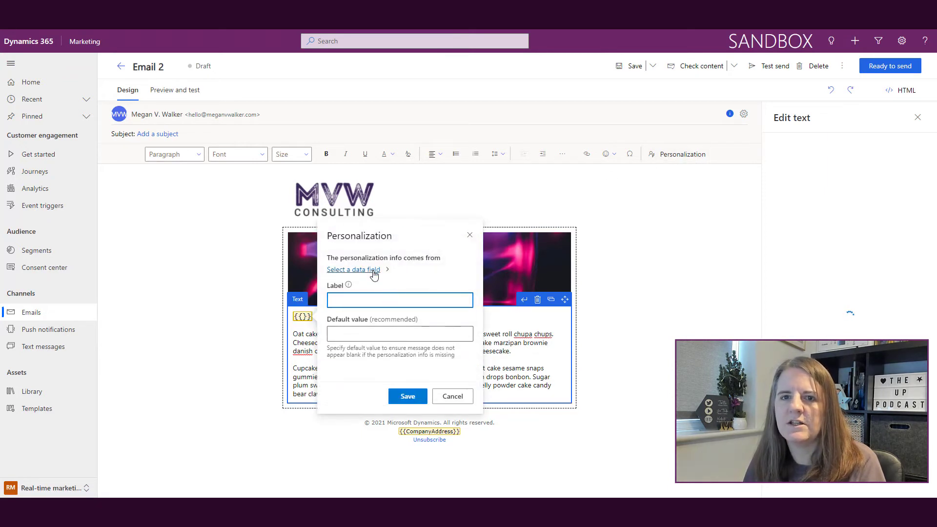
# Step: Bind the placeholder to Contact First Name with default 'Valued Customer', inserting {{FirstName1}}
pyautogui.click(371, 271)
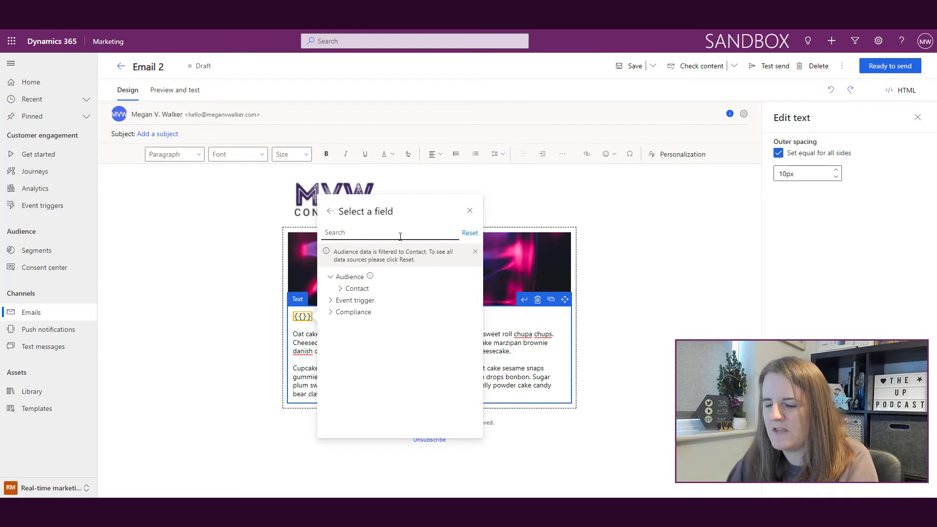
pyautogui.click(400, 237)
pyautogui.write('First Name')
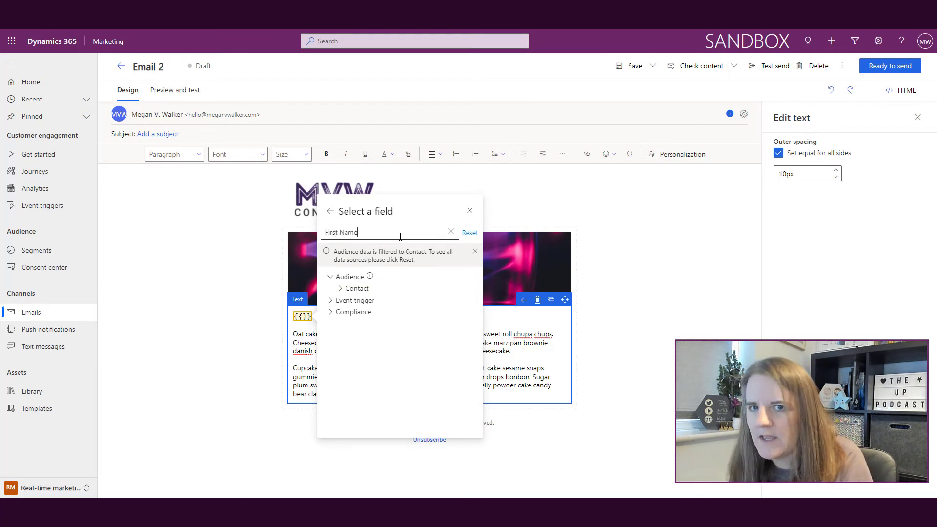
pyautogui.click(376, 303)
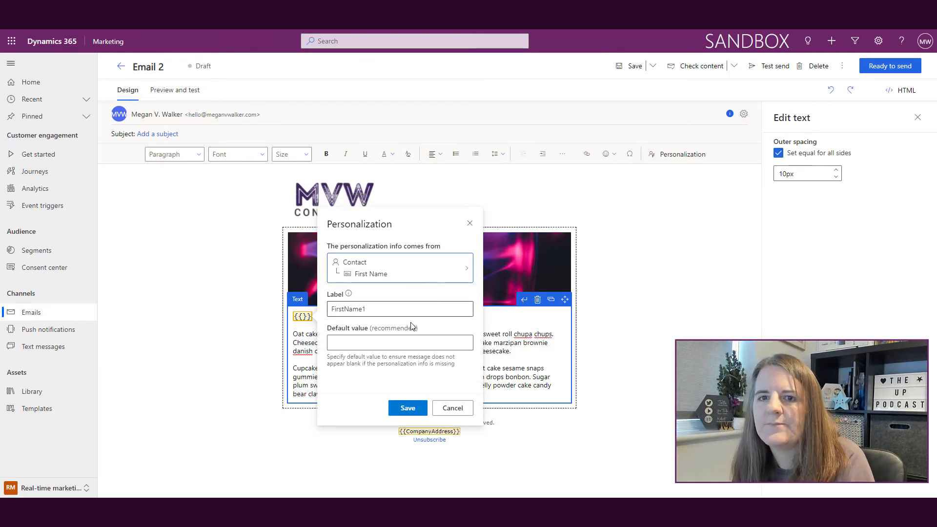
pyautogui.click(373, 344)
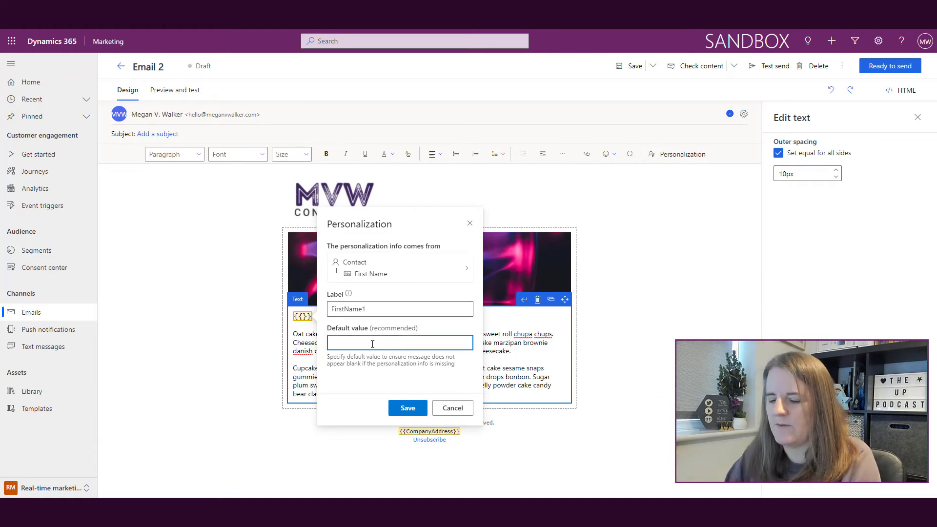
pyautogui.write('Valued Customer')
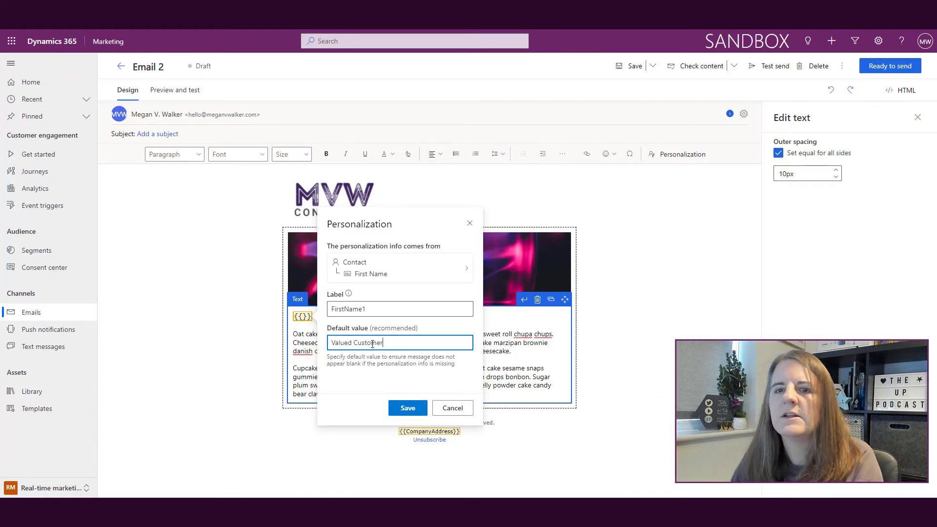
pyautogui.click(408, 407)
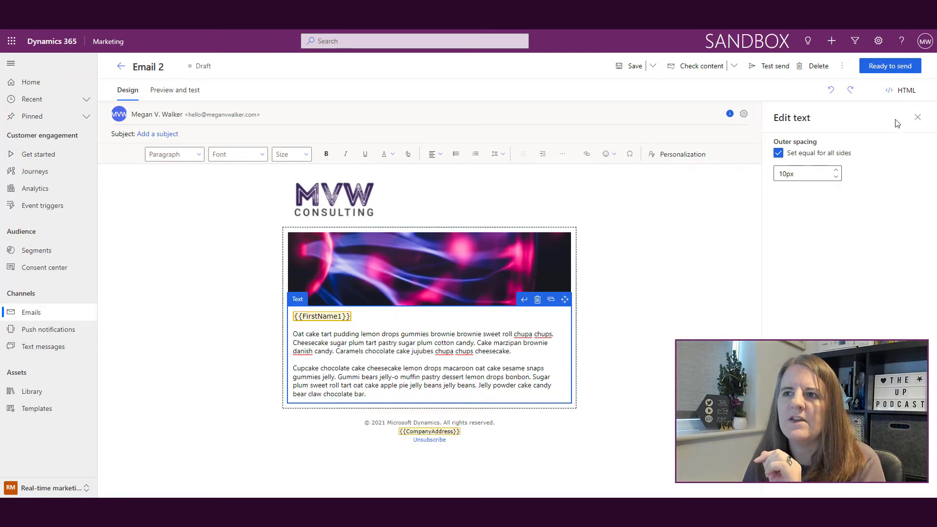
pyautogui.click(917, 117)
# Step: Show the Personalize tab listing CompanyAddress, FirstName1 and PreferenceCenter tokens
pyautogui.click(884, 143)
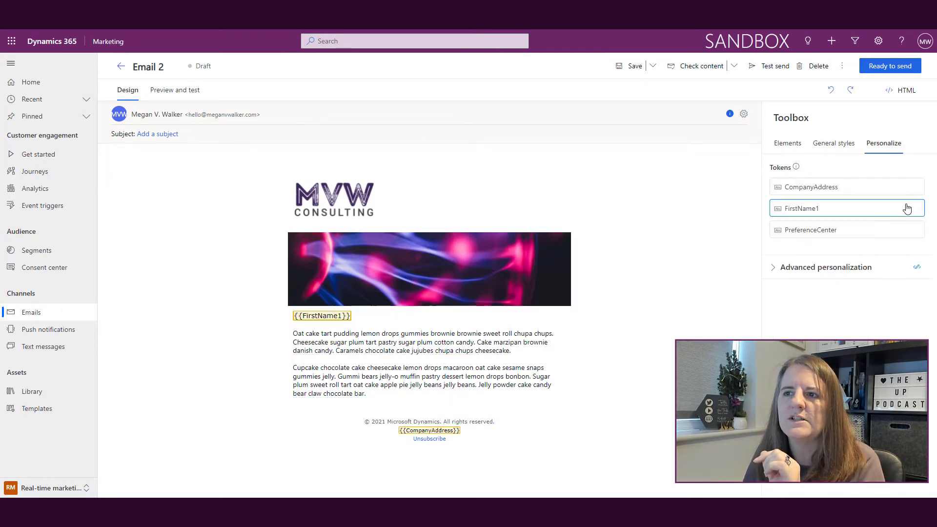